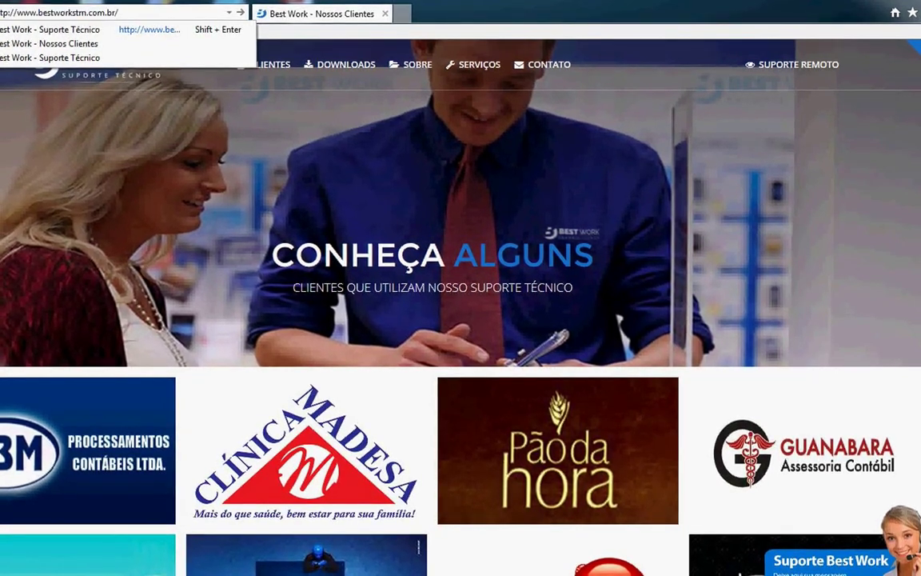
# Close the Best Work - Suporte Técnico tab, keeping a fresh new tab, and begin entering 192
pyautogui.press('Return')
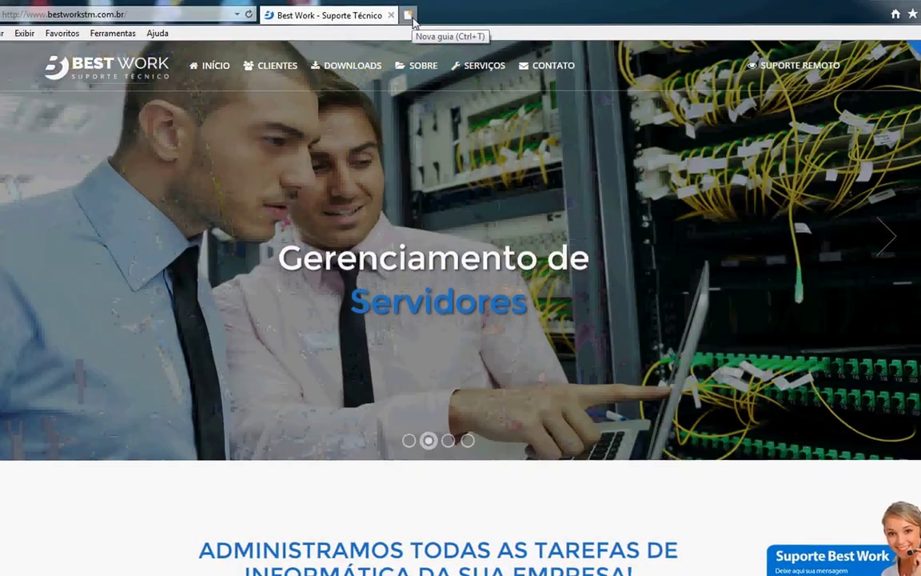
pyautogui.click(410, 16)
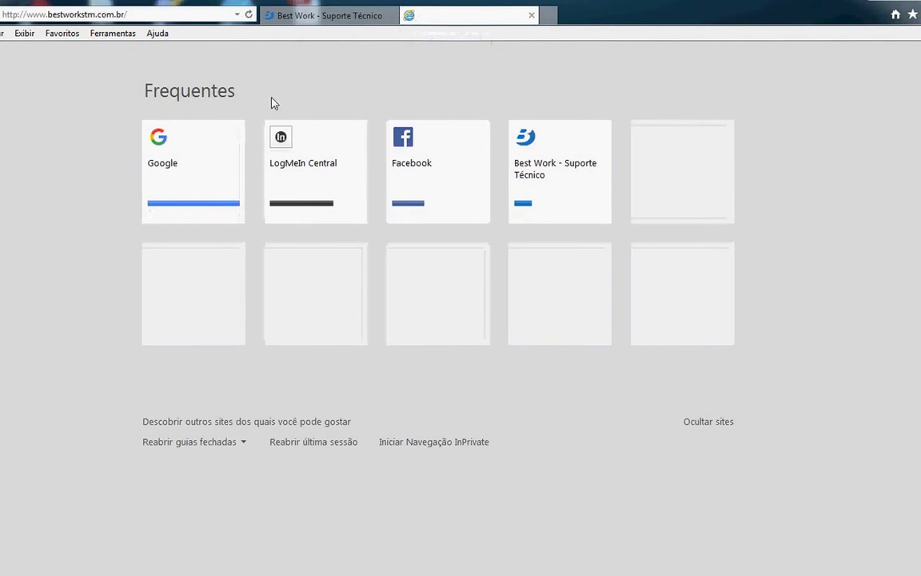
pyautogui.click(348, 20)
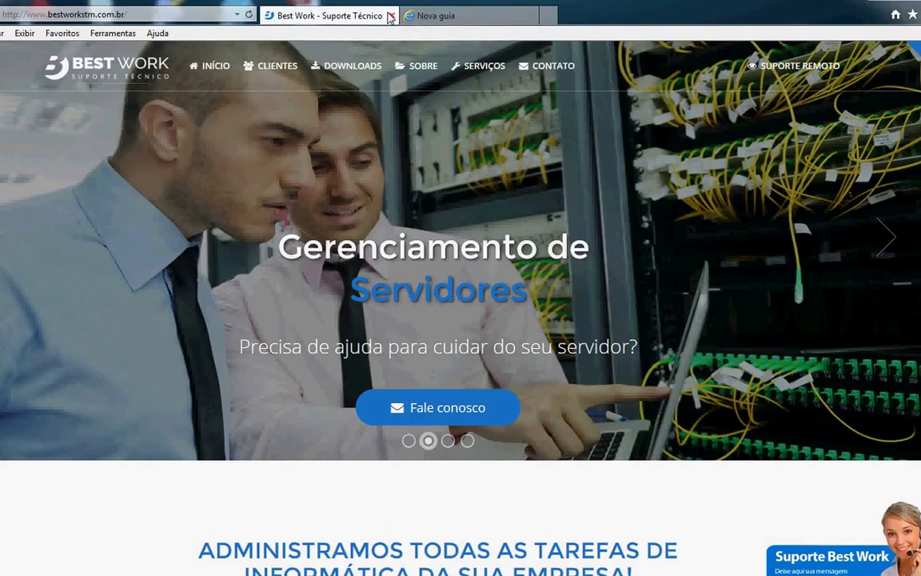
pyautogui.click(391, 16)
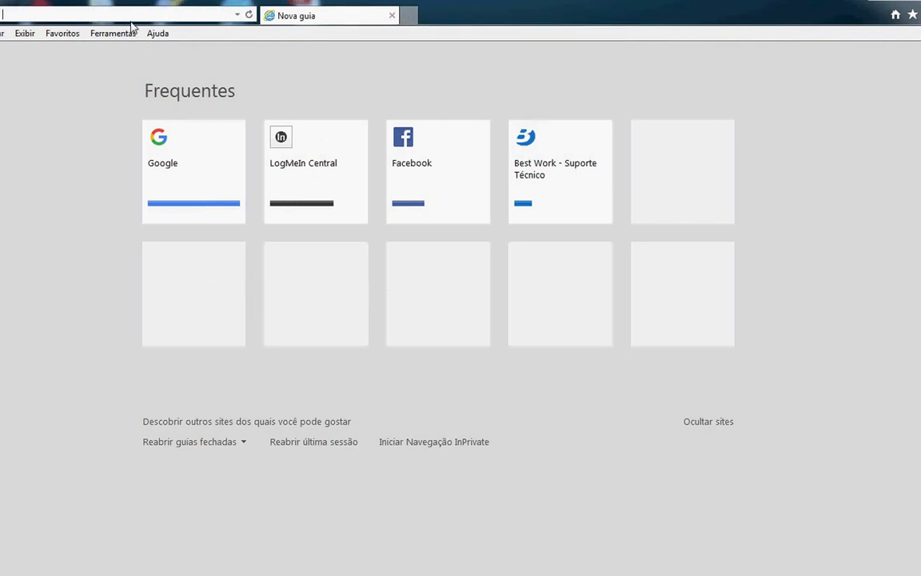
pyautogui.write('192')
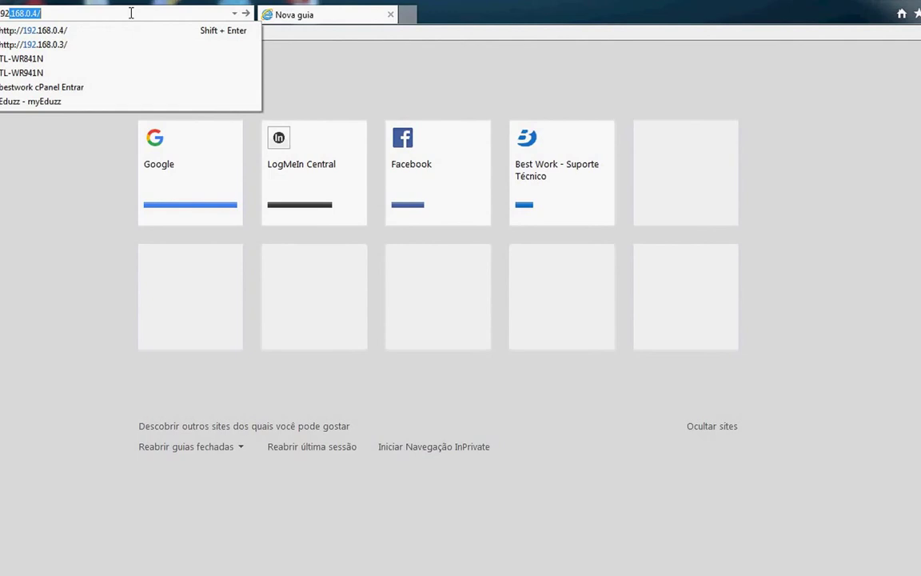
pyautogui.click(89, 50)
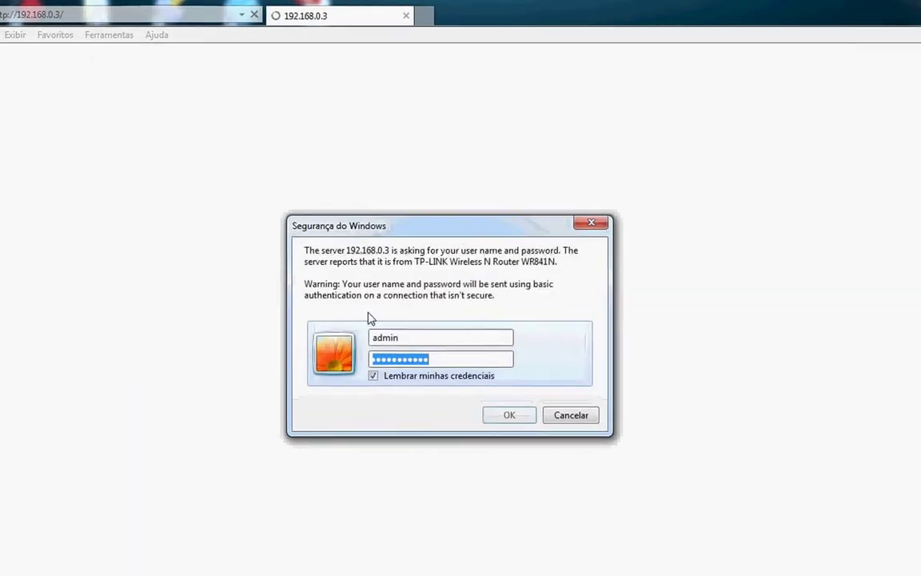
pyautogui.click(521, 429)
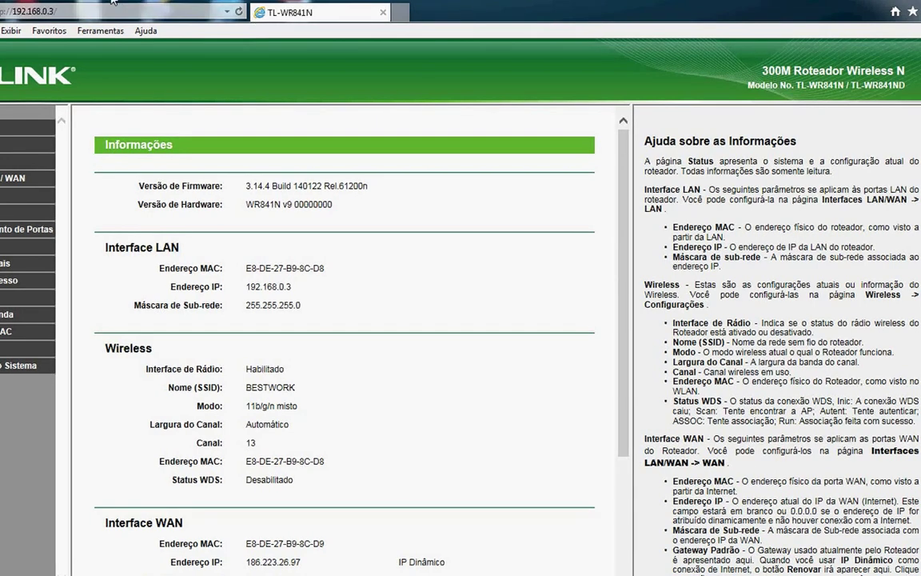
pyautogui.click(13, 178)
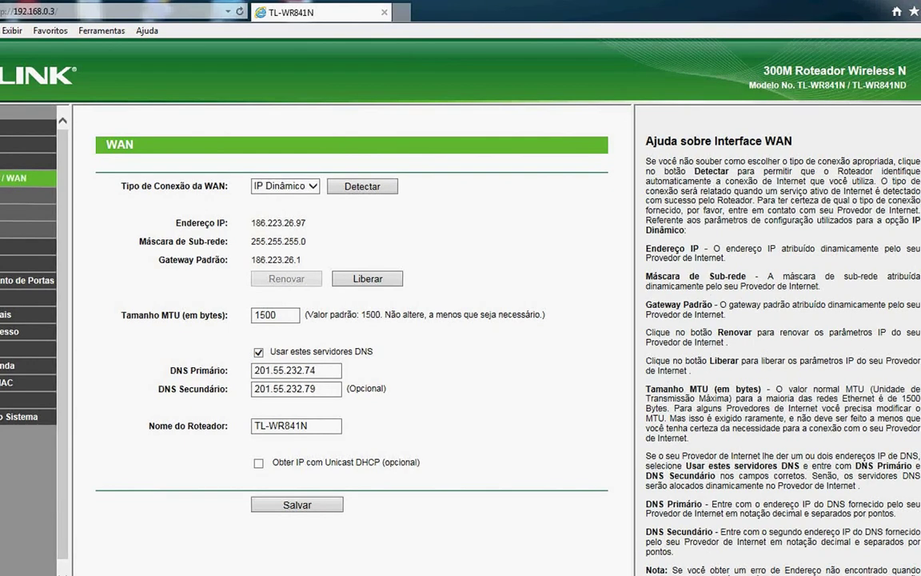
# Show the TL-WR841N's LAN interface page with IP address 192.168.0.3
pyautogui.click(6, 230)
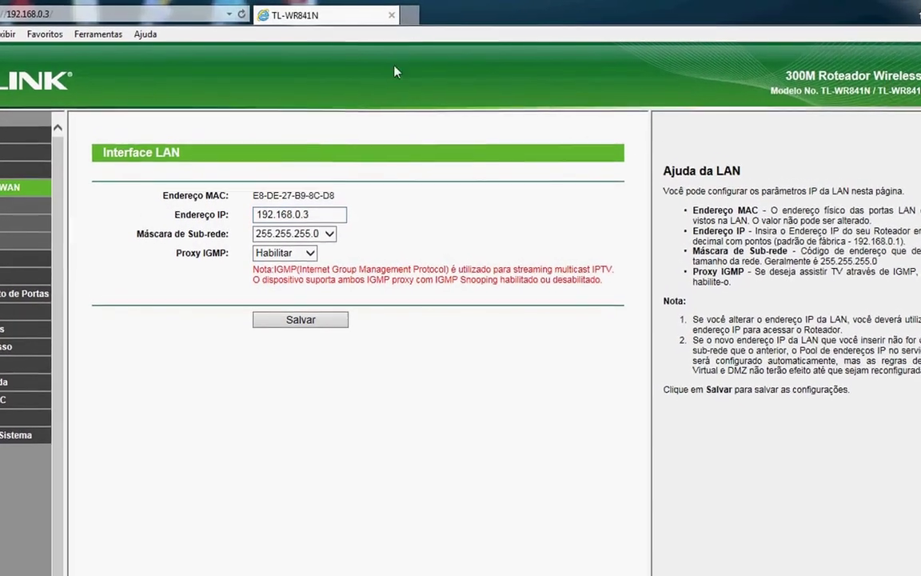
pyautogui.click(408, 15)
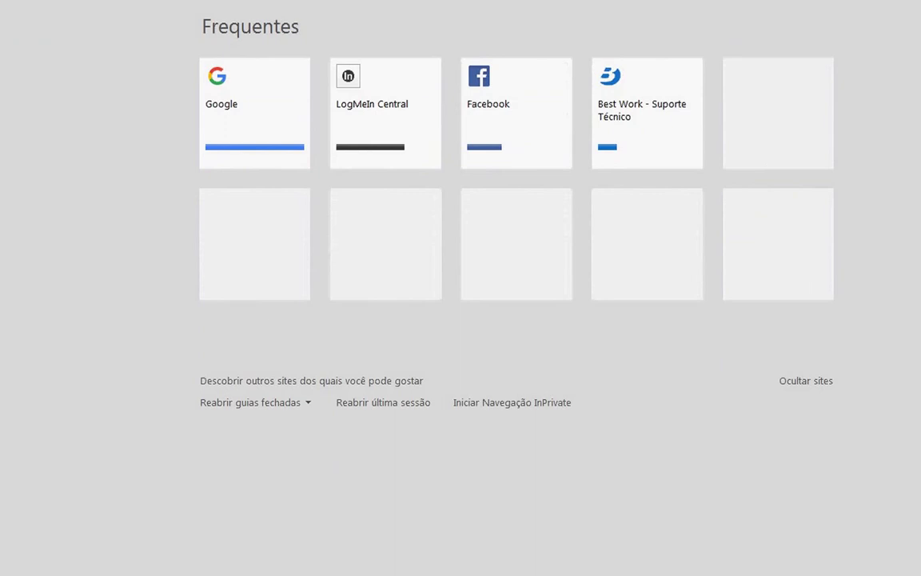
pyautogui.write('192')
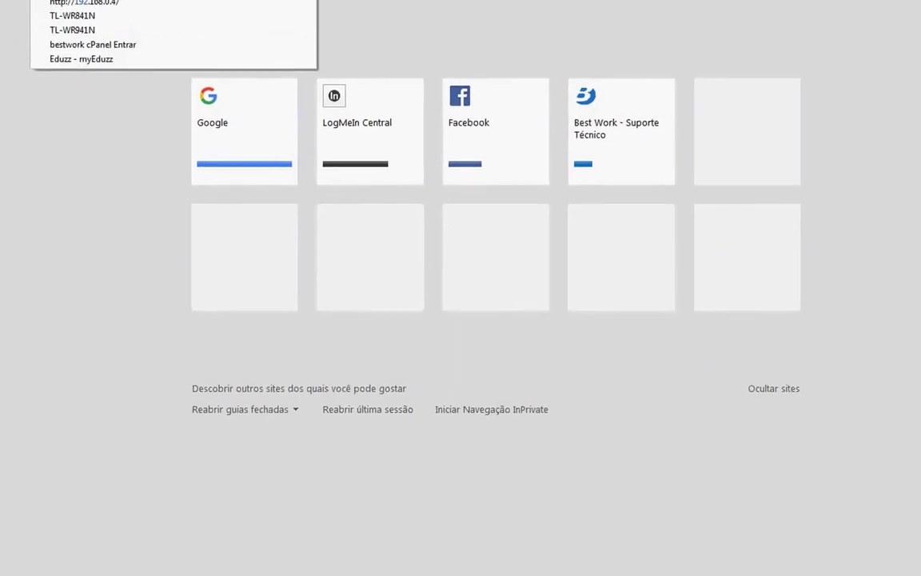
pyautogui.click(111, 20)
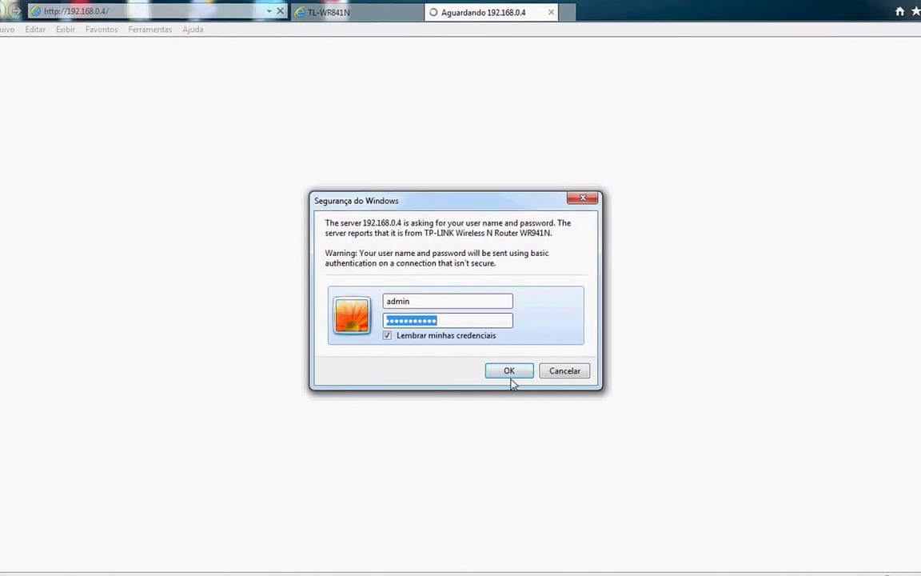
pyautogui.click(513, 370)
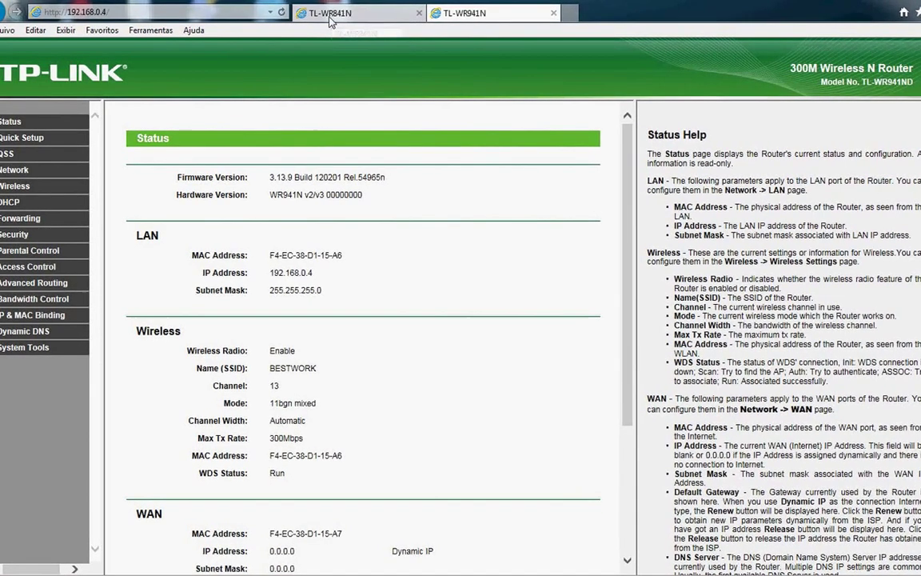
pyautogui.click(319, 13)
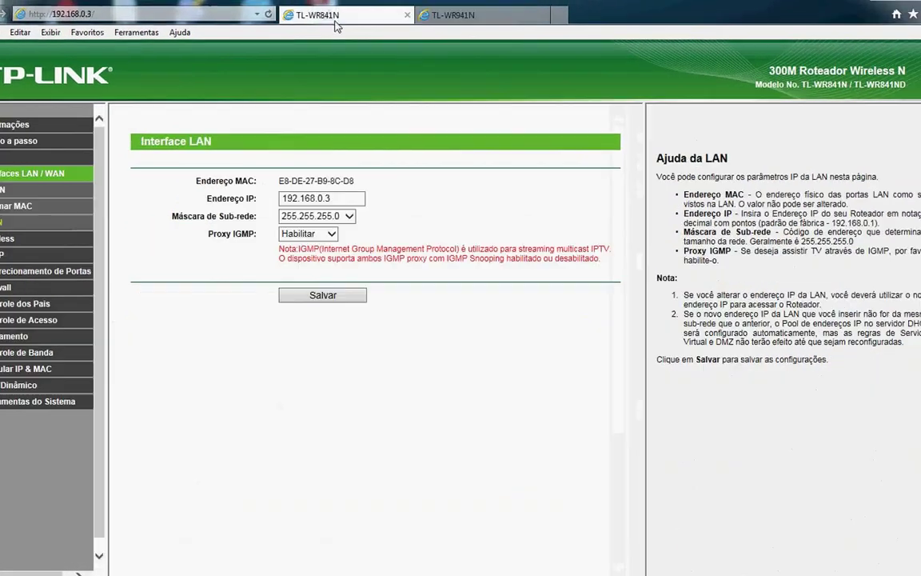
# Open the TL-WR941N's Network > LAN page and select its IP address 192.168.0.4
pyautogui.click(486, 16)
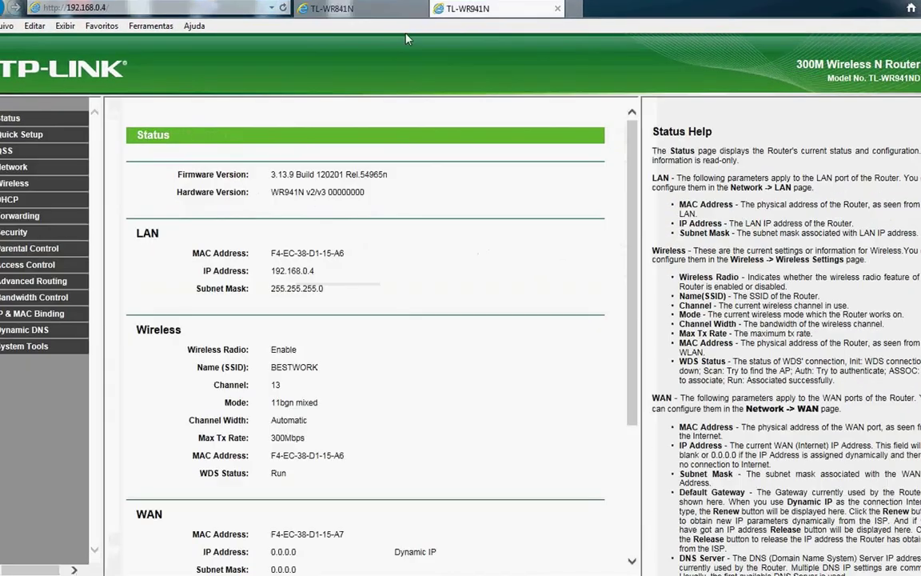
pyautogui.click(324, 9)
pyautogui.click(452, 13)
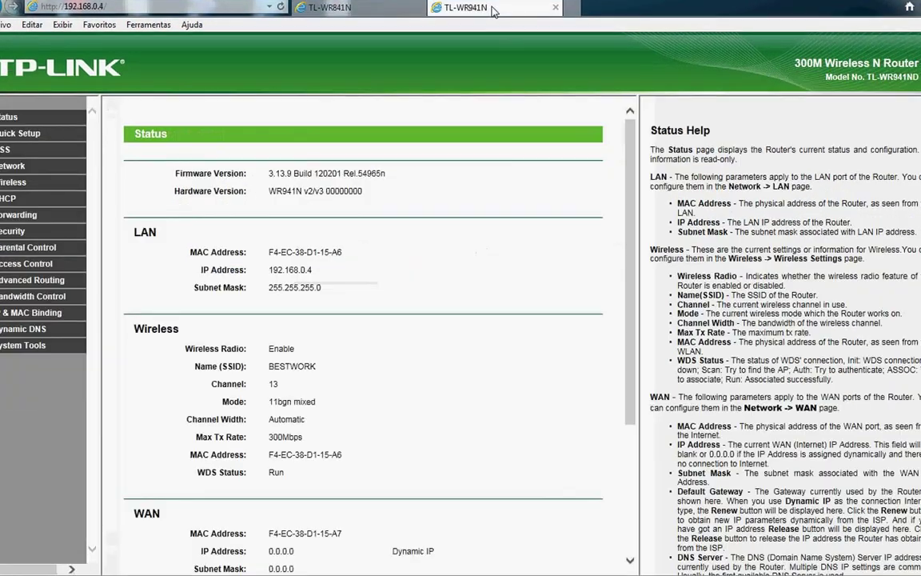
pyautogui.click(11, 170)
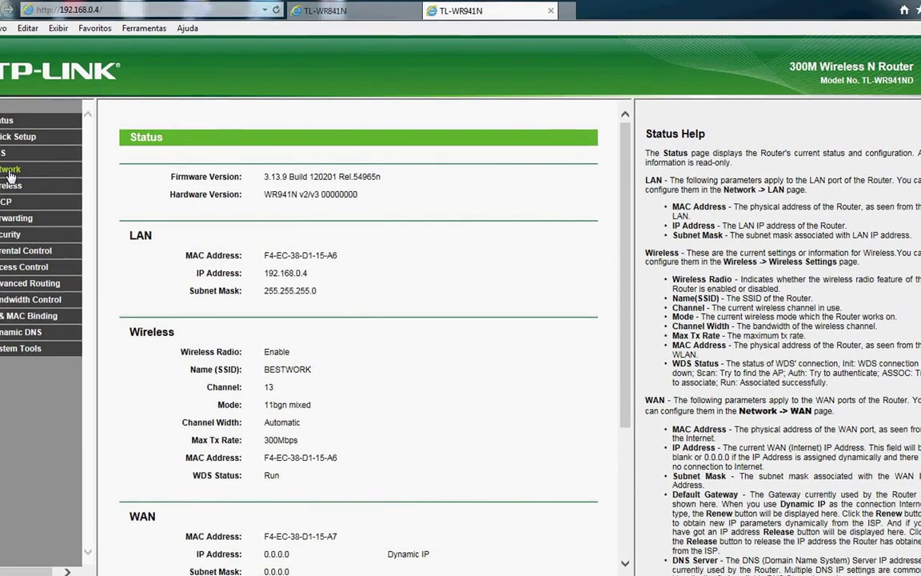
pyautogui.click(14, 198)
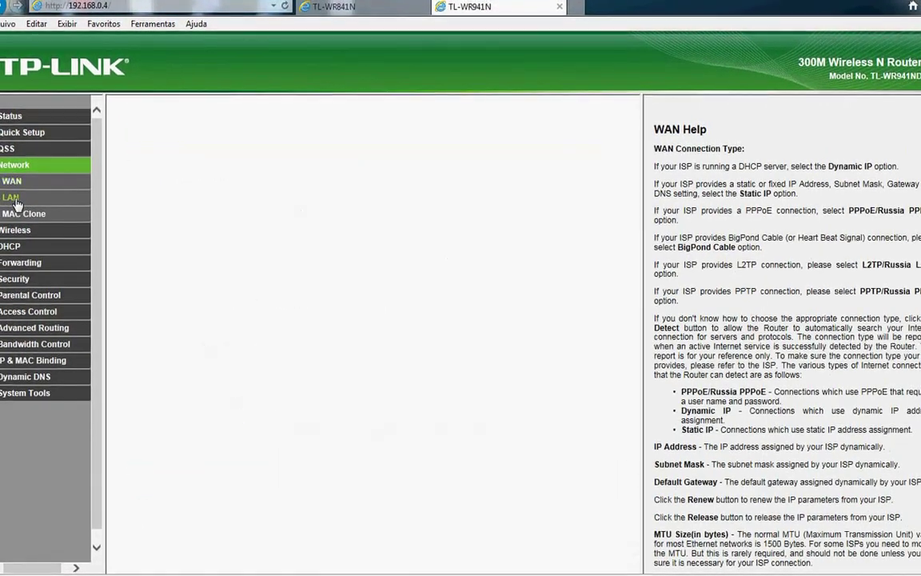
pyautogui.moveTo(329, 190); pyautogui.dragTo(277, 190)
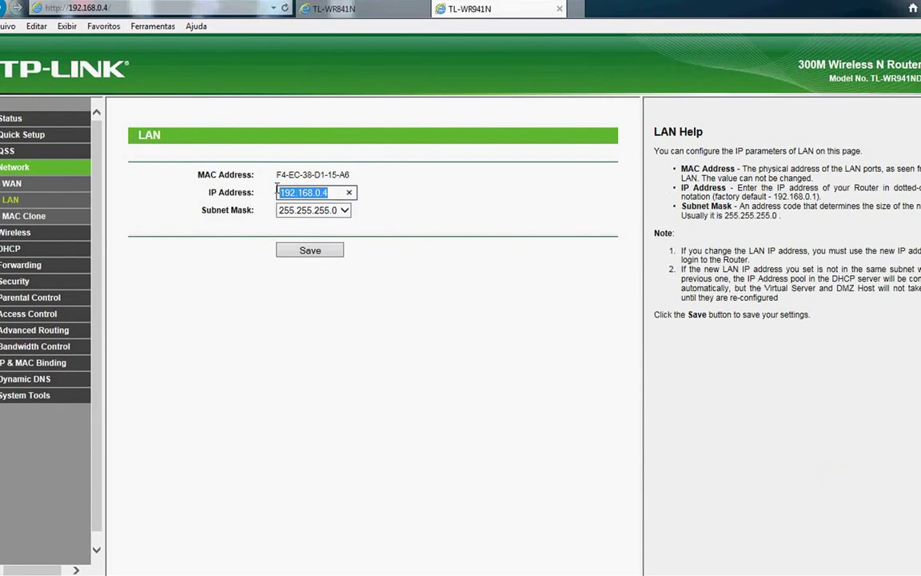
pyautogui.click(334, 9)
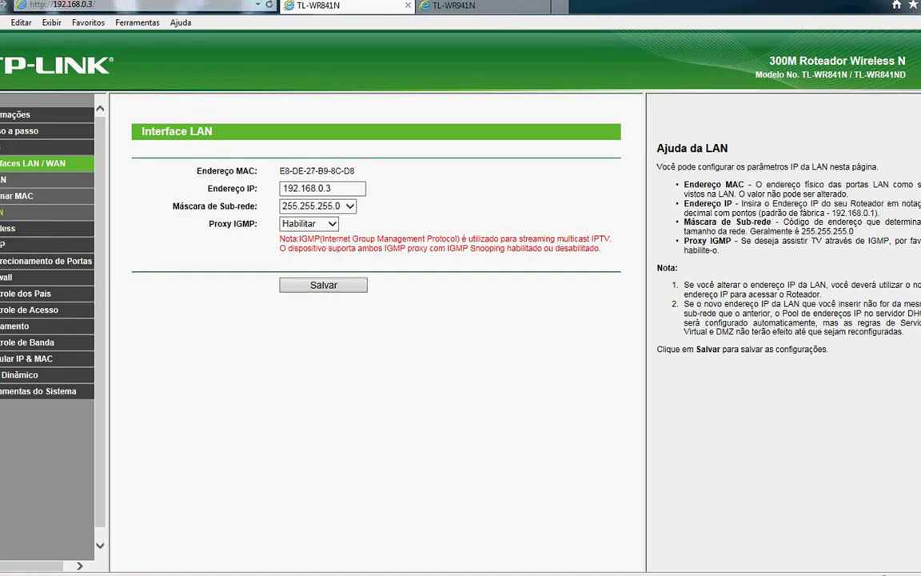
# Copy the TL-WR841N's SSID BESTWORK and WPA2 key, then open the TL-WR941N's Wireless Settings
pyautogui.click(4, 231)
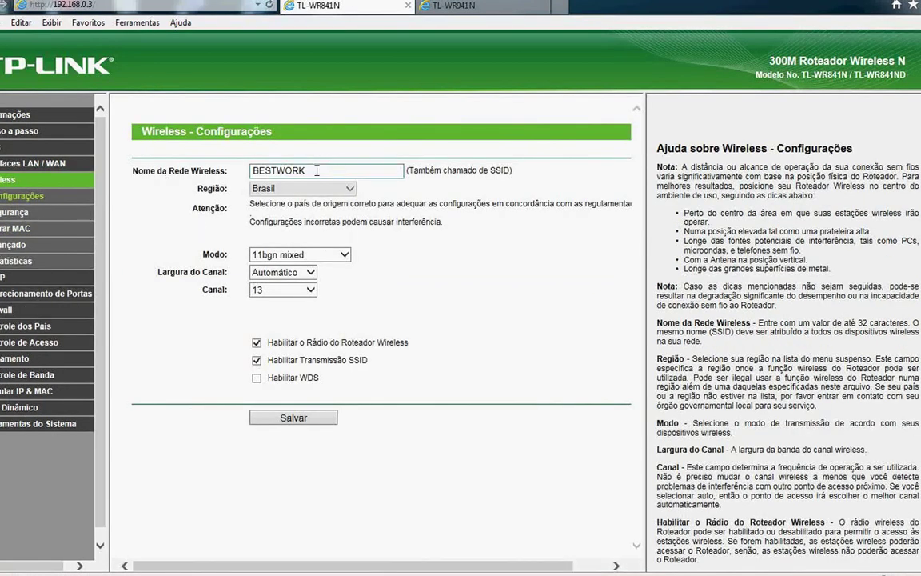
pyautogui.moveTo(316, 170); pyautogui.dragTo(240, 160)
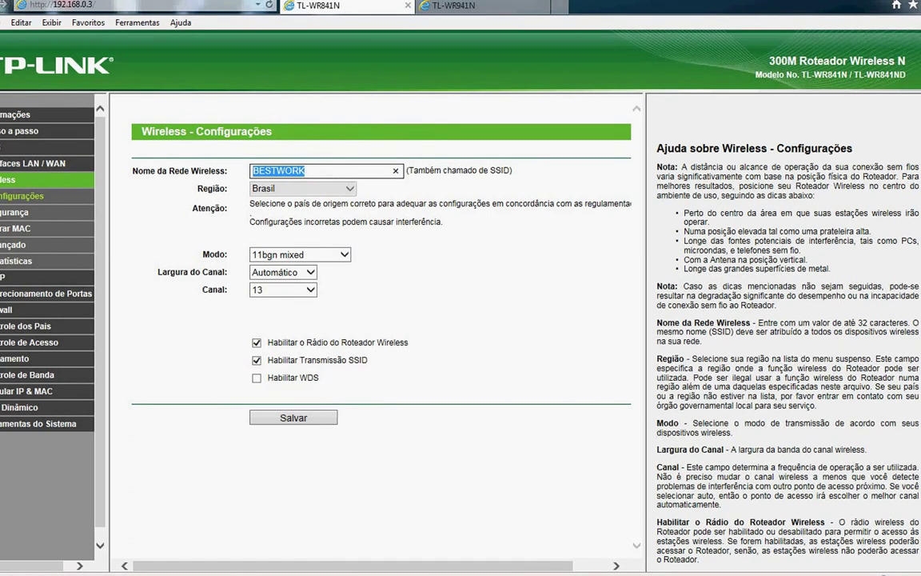
pyautogui.click(14, 211)
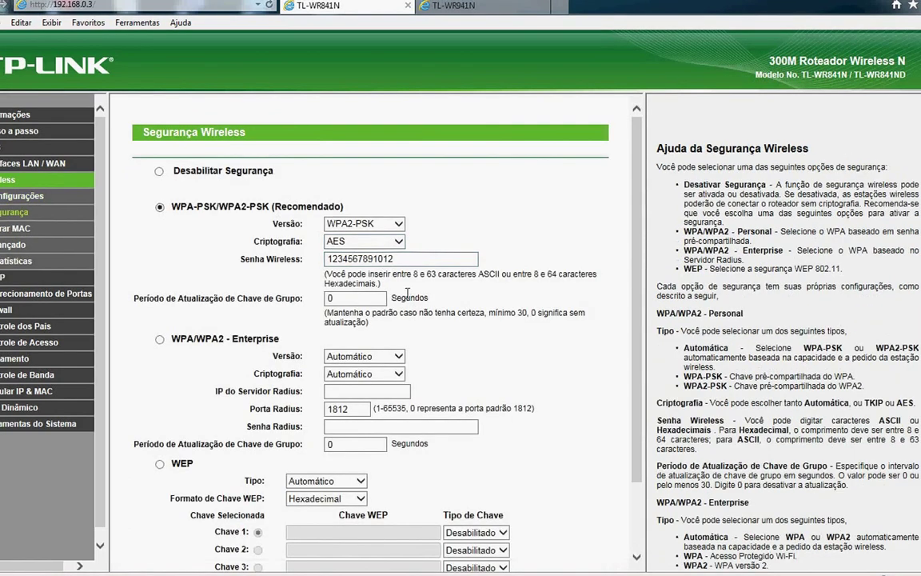
pyautogui.moveTo(394, 259); pyautogui.dragTo(316, 261)
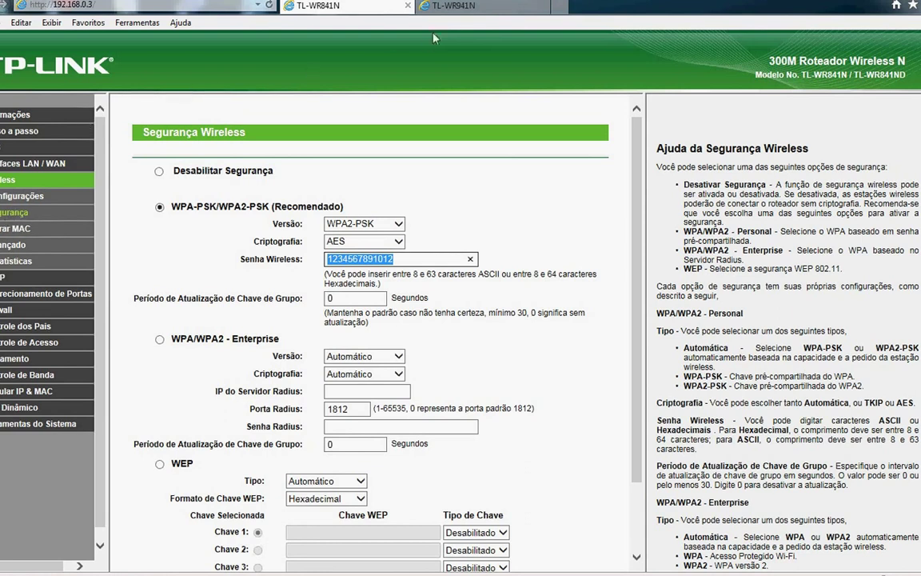
pyautogui.click(452, 6)
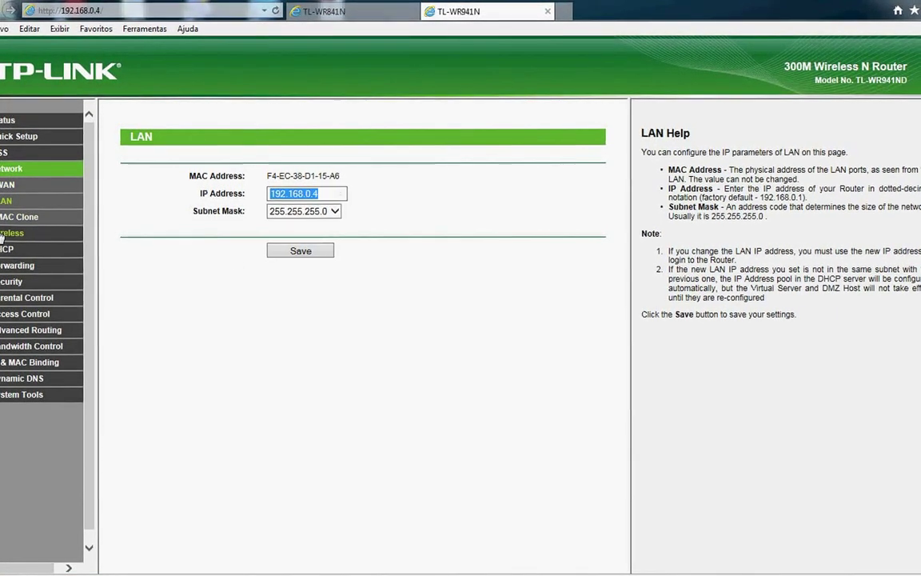
pyautogui.click(3, 234)
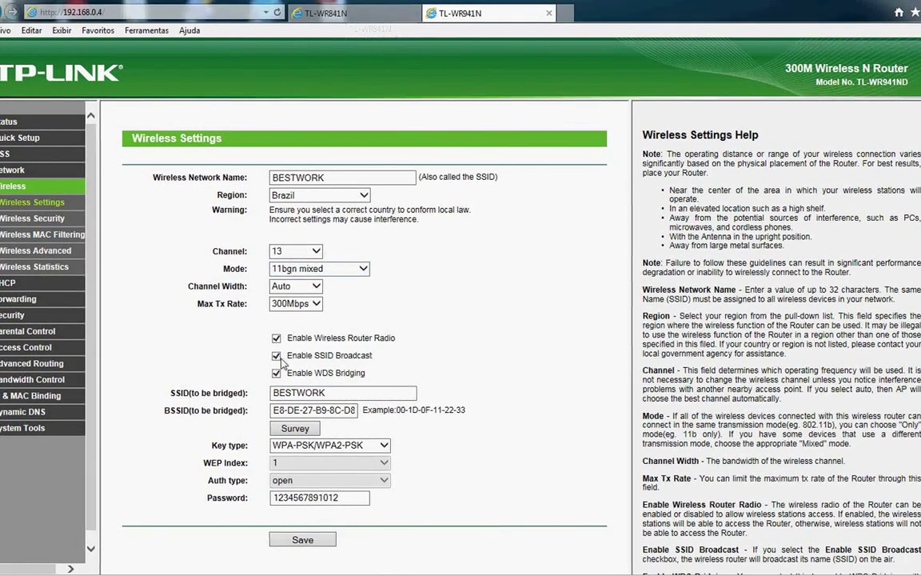
# Uncheck Enable WDS Bridging on the TL-WR941N and review the TL-WR841N's wireless settings
pyautogui.click(308, 376)
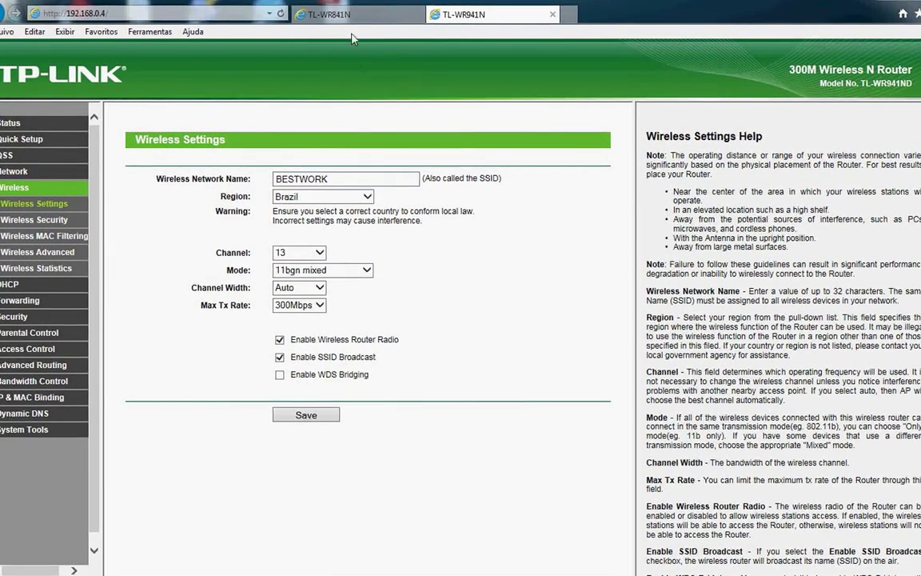
pyautogui.click(327, 14)
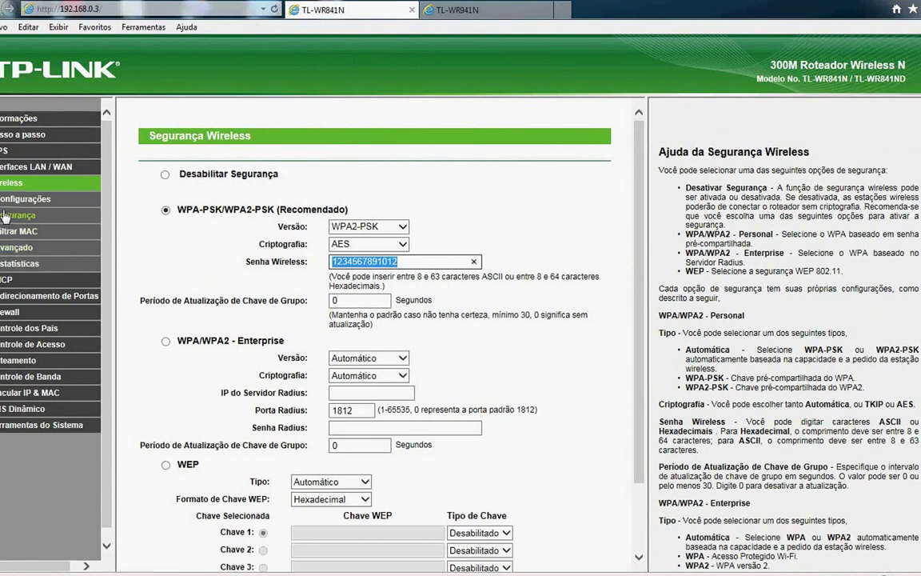
pyautogui.click(26, 199)
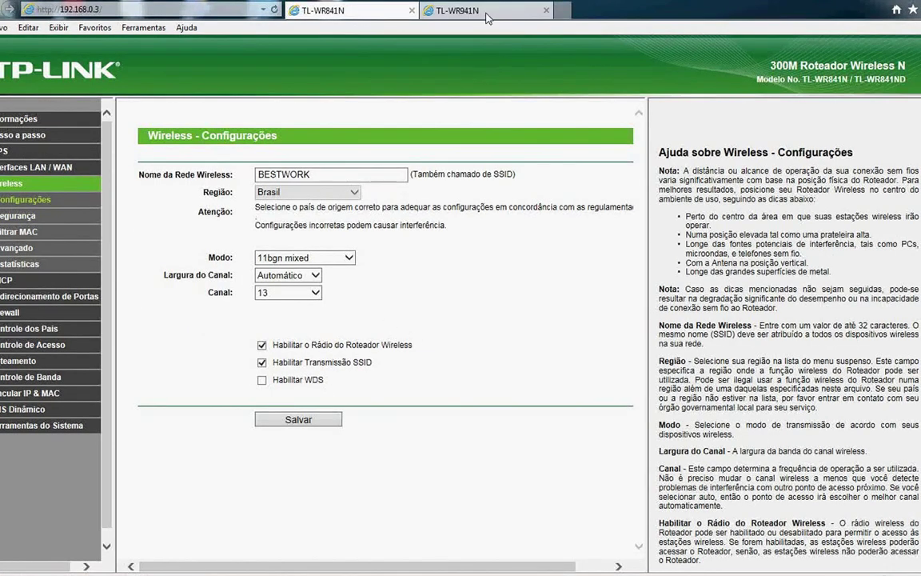
pyautogui.click(444, 12)
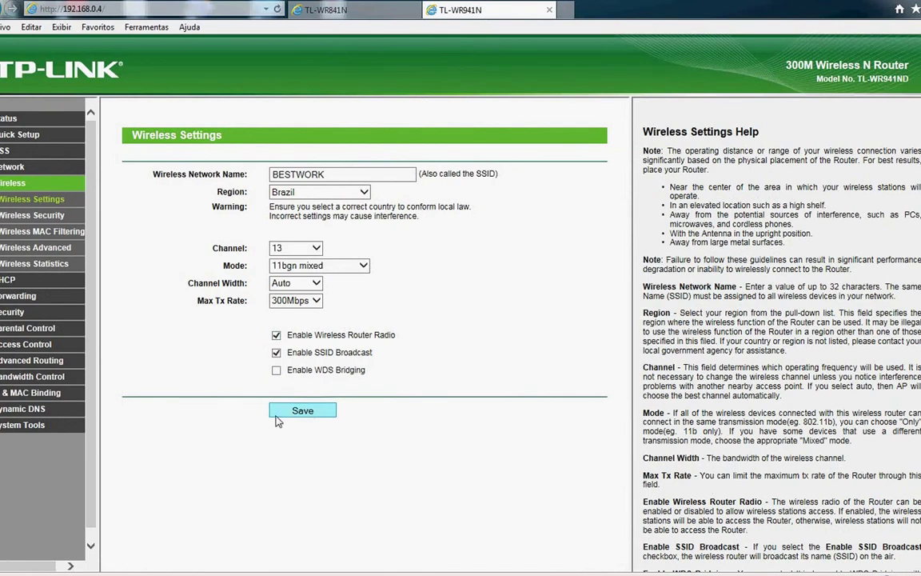
# Re-enable WDS Bridging on the TL-WR941N and survey for nearby access points
pyautogui.click(275, 369)
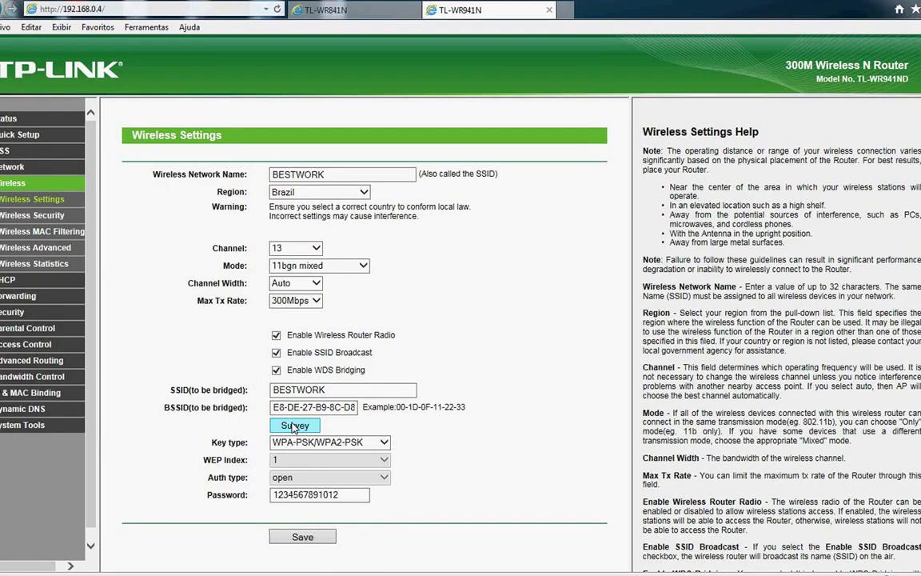
pyautogui.click(293, 426)
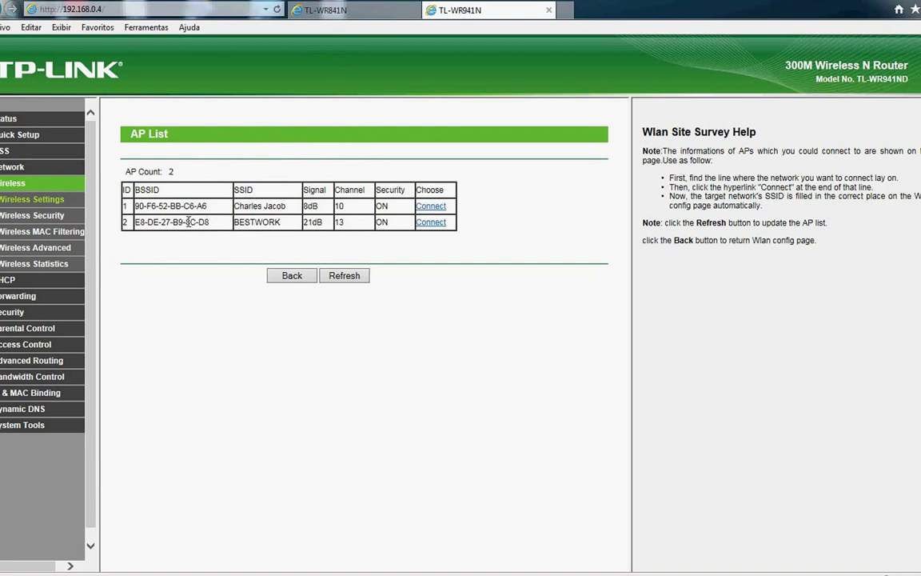
pyautogui.moveTo(188, 222); pyautogui.dragTo(211, 224)
pyautogui.click(334, 13)
pyautogui.click(21, 119)
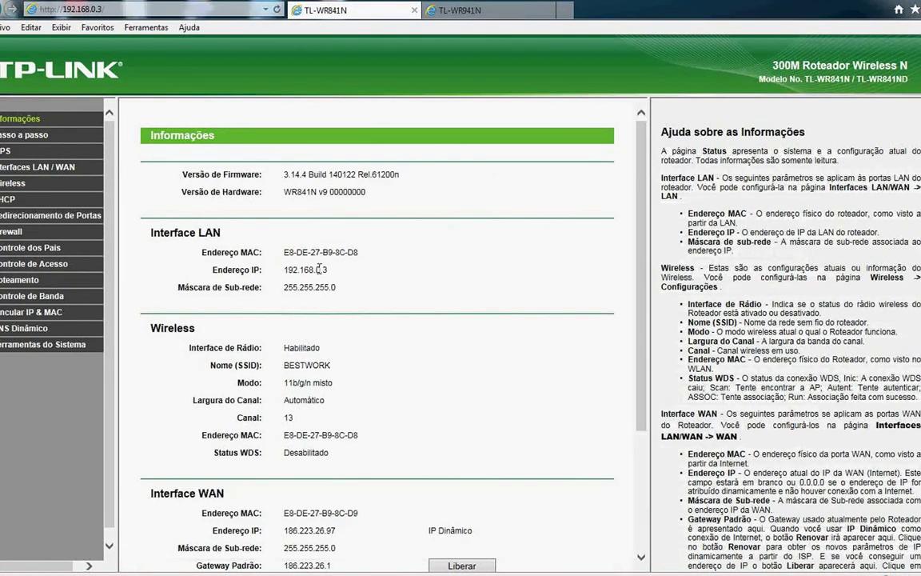
pyautogui.moveTo(334, 253); pyautogui.dragTo(358, 252)
pyautogui.moveTo(284, 253); pyautogui.dragTo(359, 254)
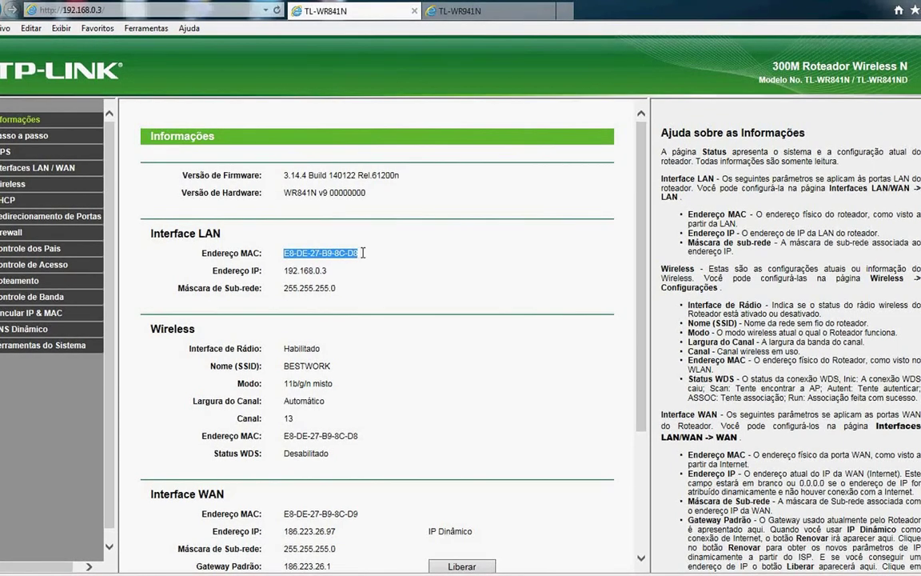
pyautogui.click(462, 11)
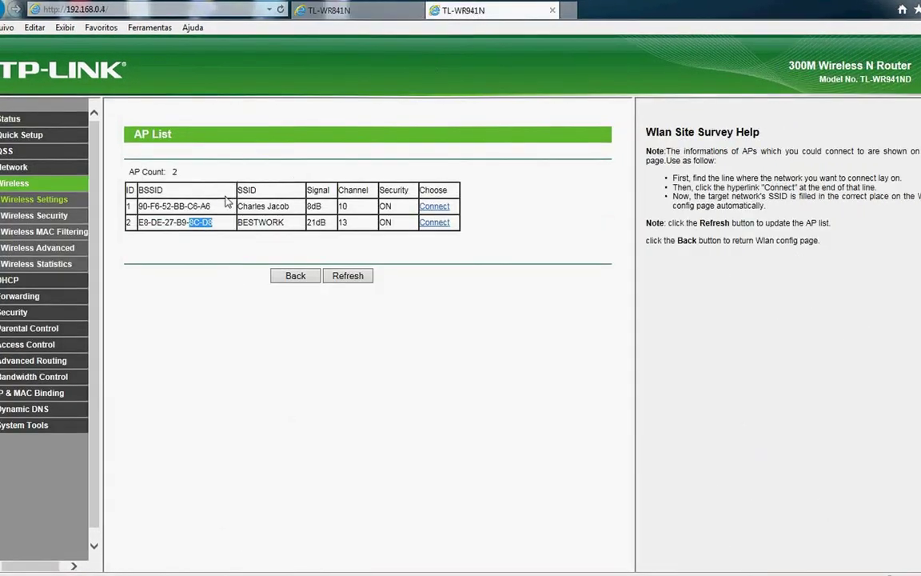
pyautogui.moveTo(212, 224); pyautogui.dragTo(140, 228)
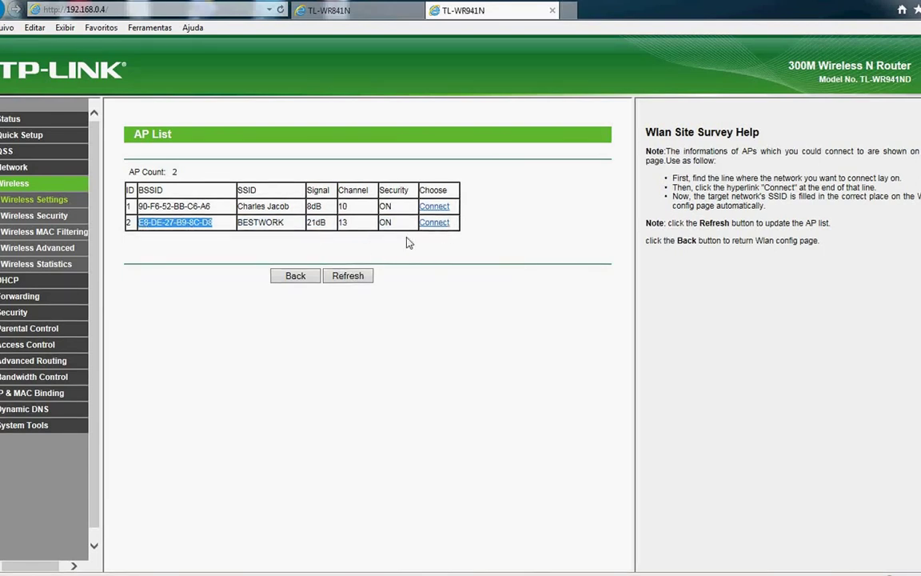
pyautogui.click(296, 275)
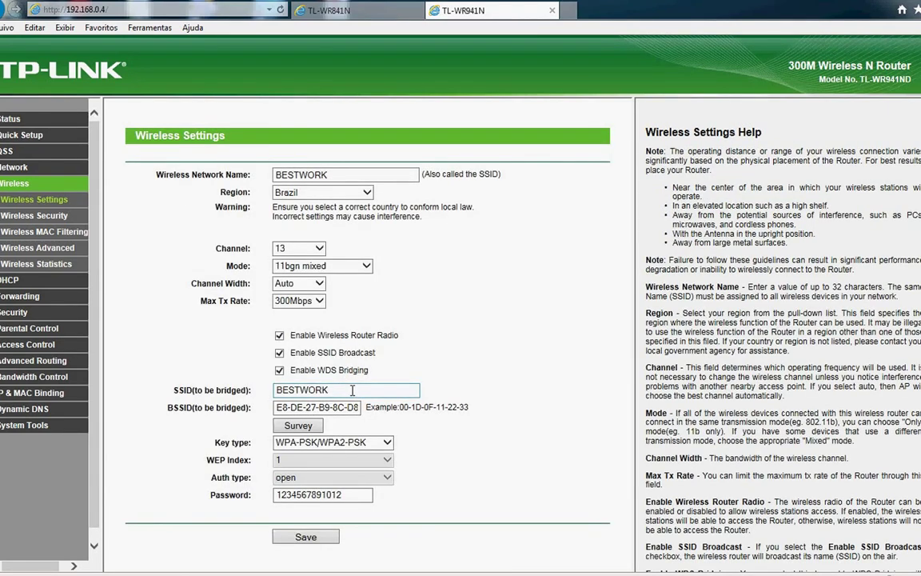
# Fill the TL-WR941N's WDS bridge with SSID BESTWORK and the WPA-PSK/WPA2-PSK key
pyautogui.doubleClick(351, 389)
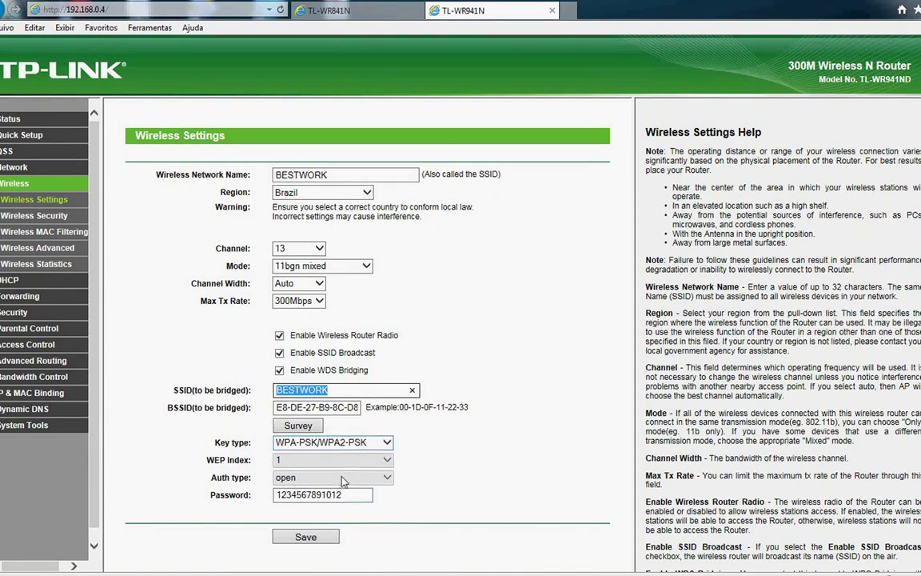
pyautogui.doubleClick(350, 495)
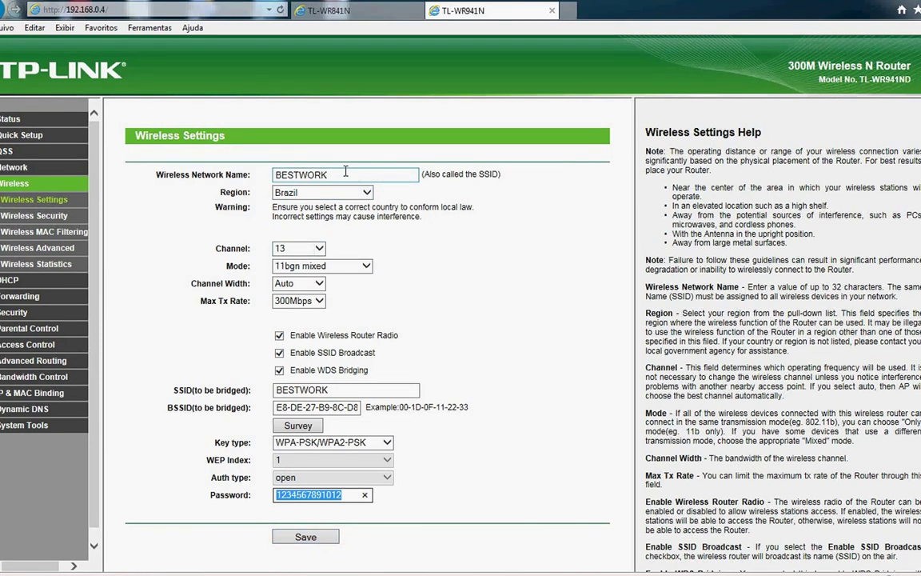
pyautogui.moveTo(329, 390); pyautogui.dragTo(250, 346)
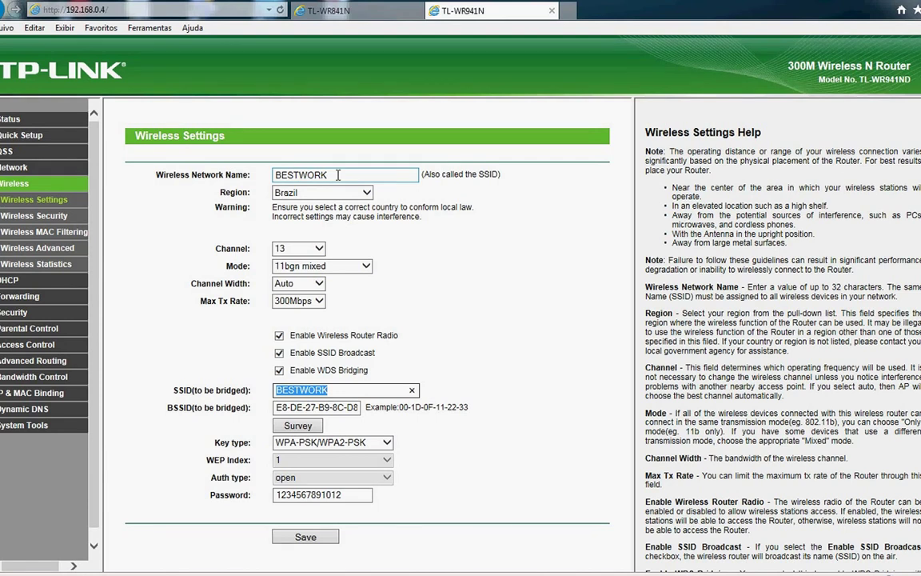
pyautogui.moveTo(338, 174); pyautogui.dragTo(271, 175)
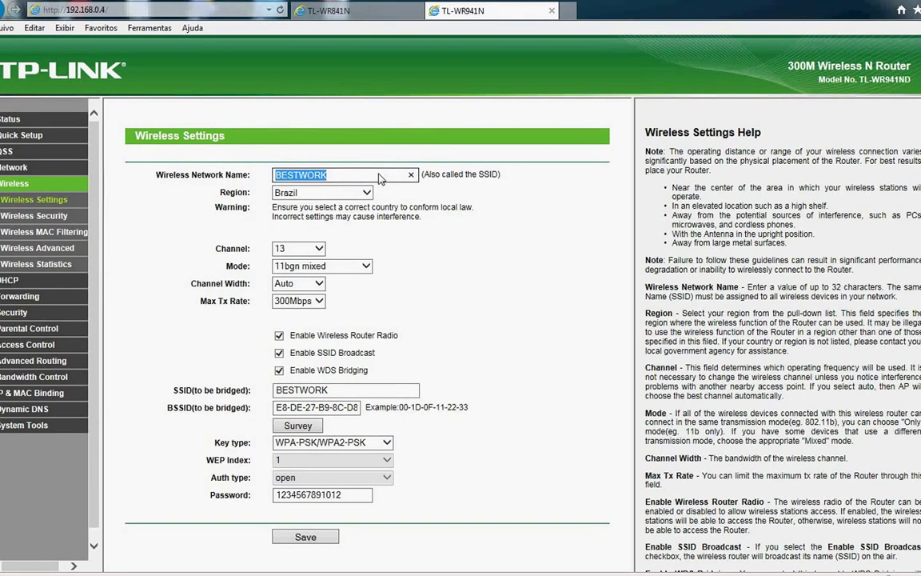
pyautogui.click(13, 217)
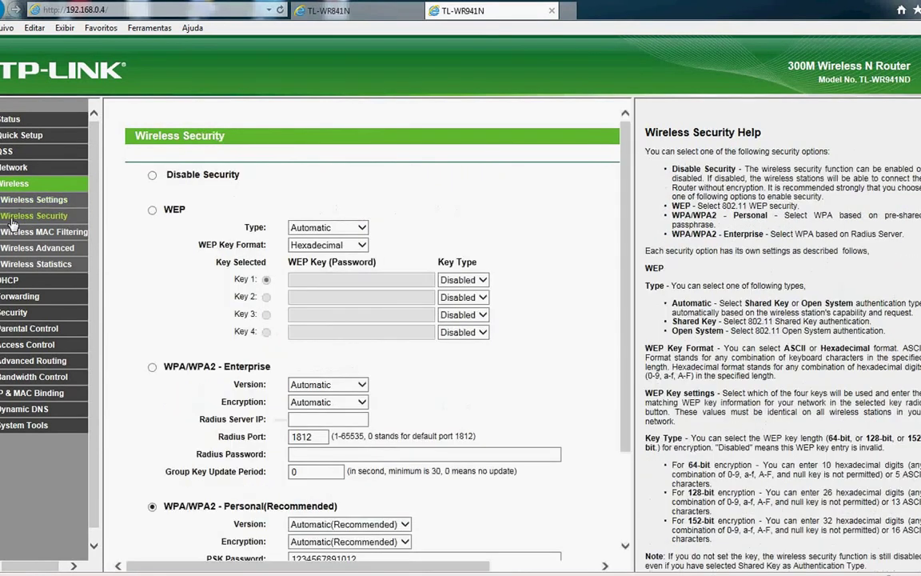
pyautogui.scroll(-3, 263, 200)
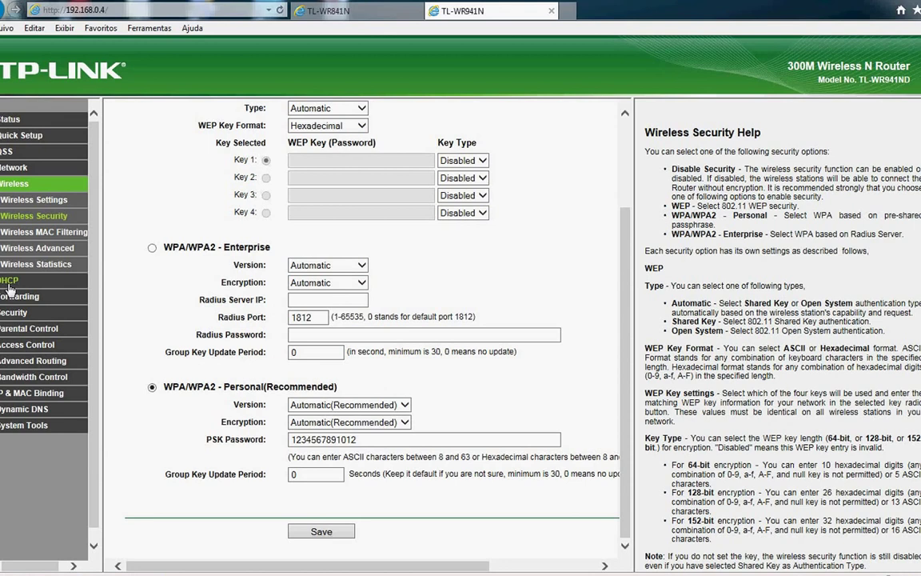
pyautogui.scroll(3, 280, 293)
pyautogui.scroll(-3, 311, 332)
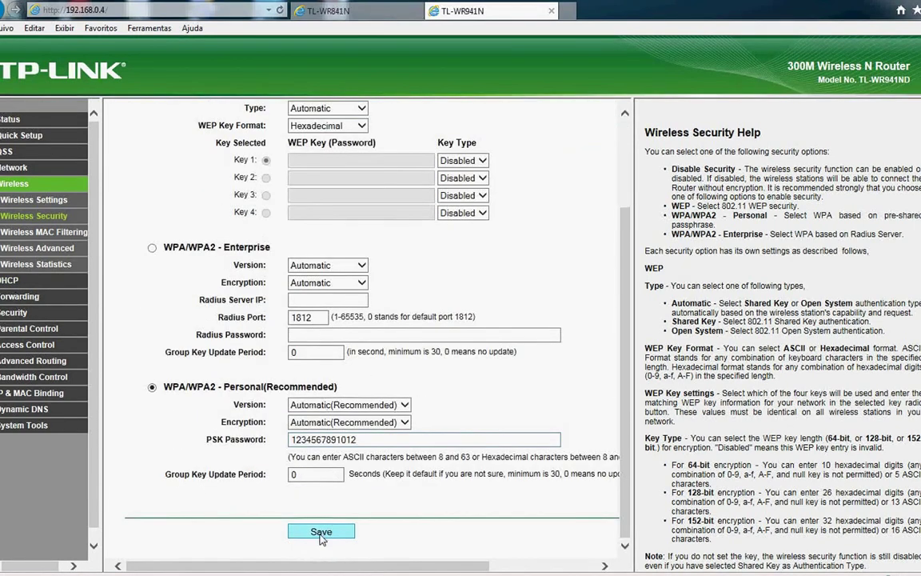
pyautogui.scroll(3, 124, 324)
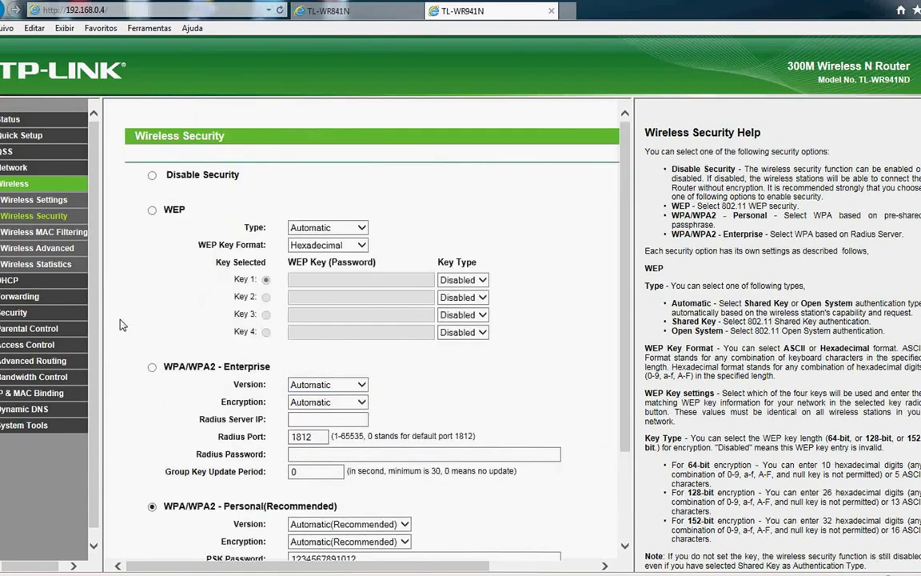
pyautogui.scroll(-2, 121, 324)
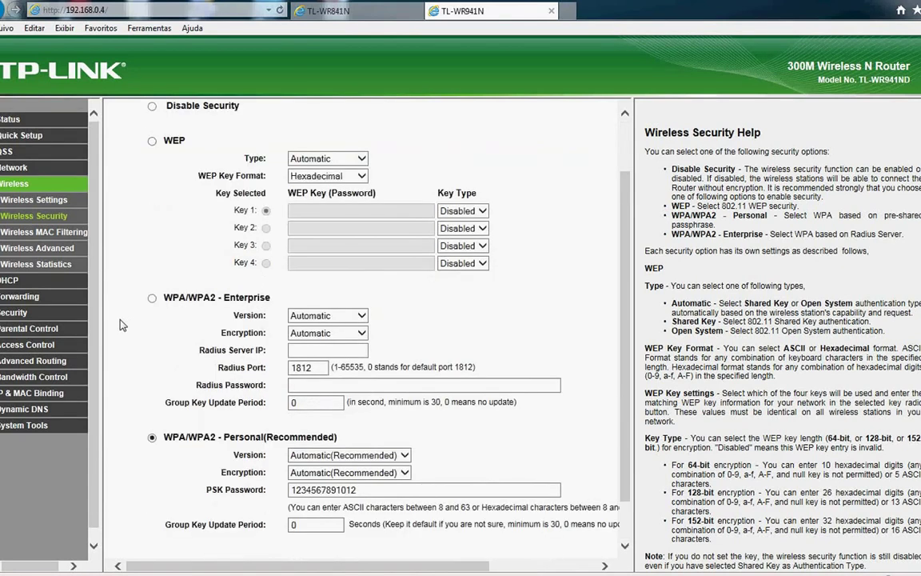
pyautogui.scroll(-1, 121, 325)
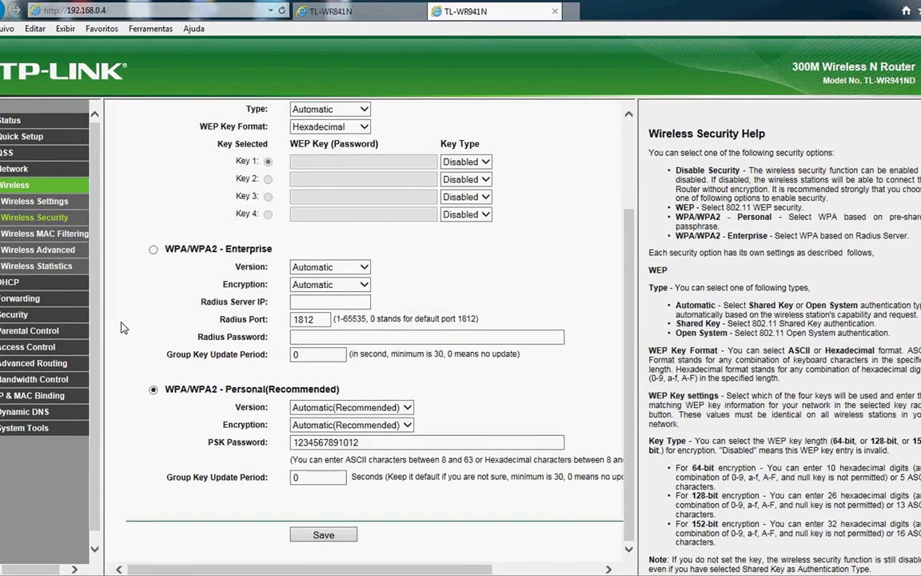
pyautogui.click(329, 13)
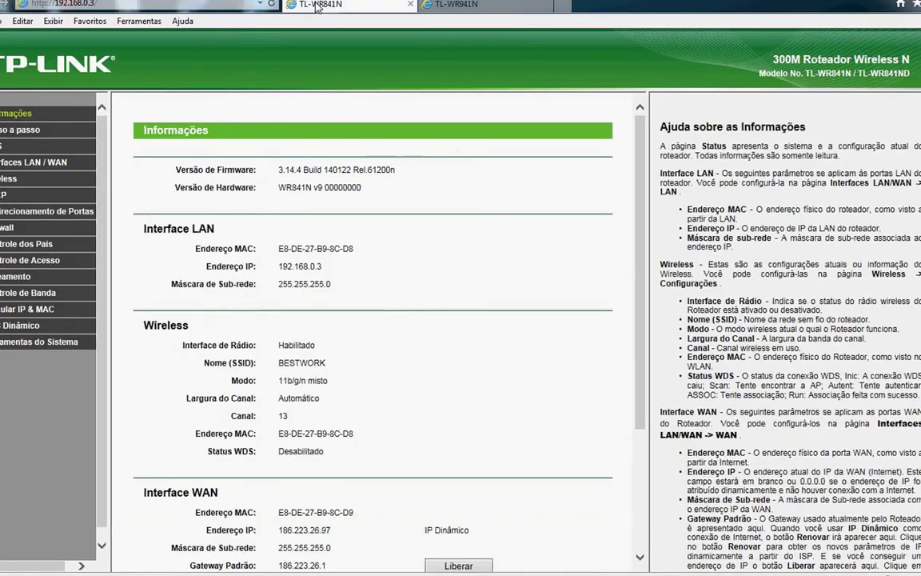
# Check the TL-WR841N's DHCP, then set the TL-WR941N's DHCP server to Disable and save
pyautogui.click(8, 194)
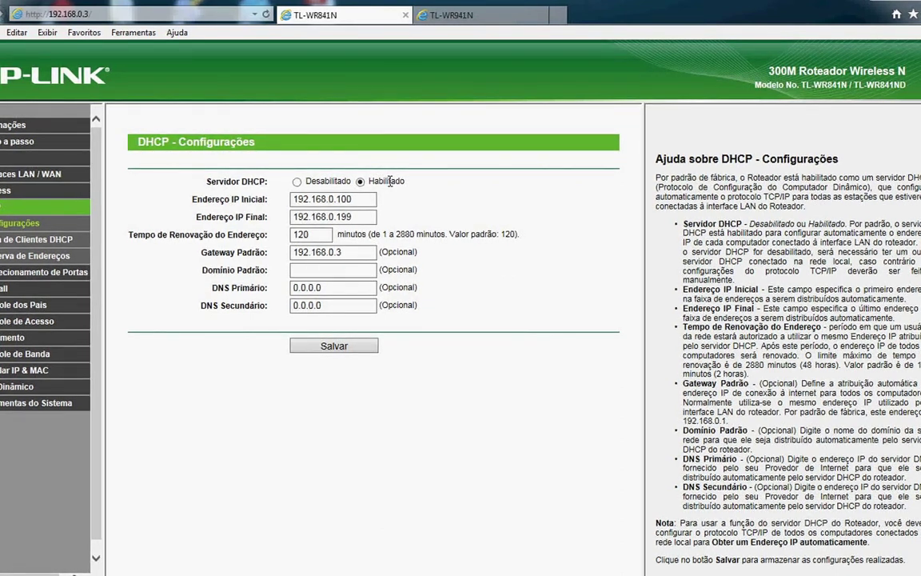
pyautogui.click(475, 24)
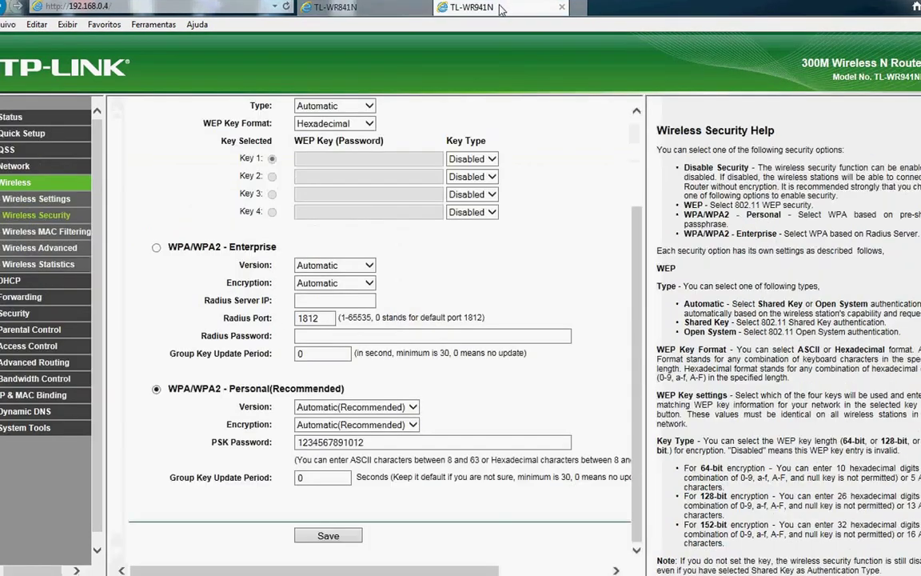
pyautogui.click(13, 281)
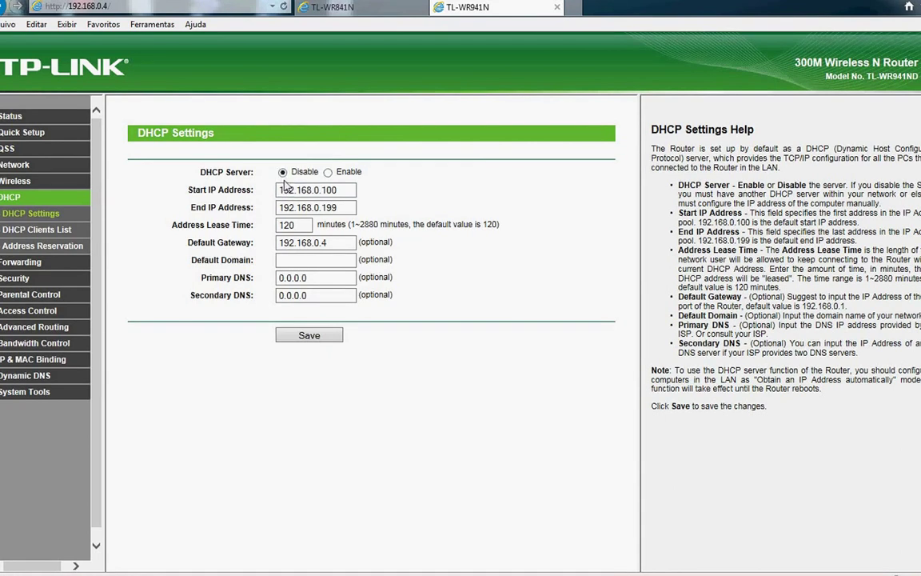
pyautogui.click(313, 336)
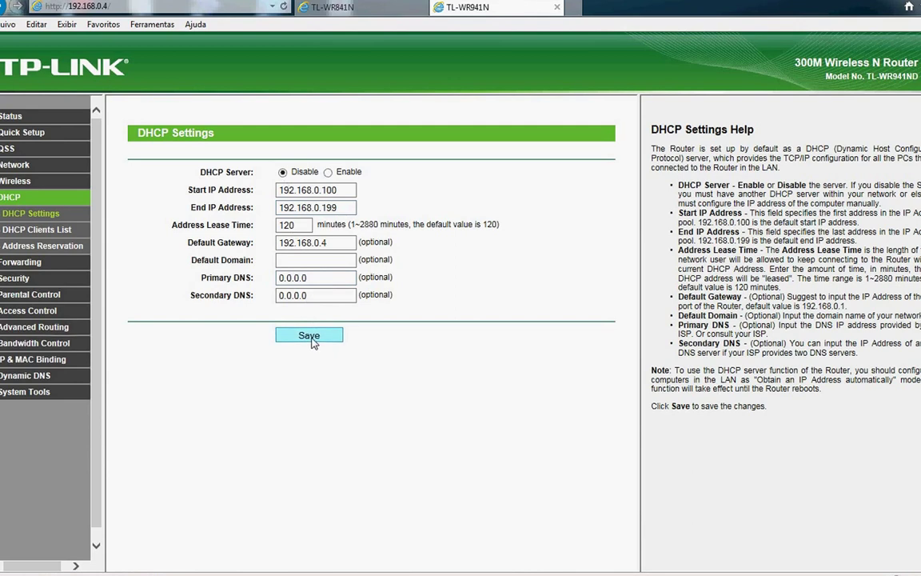
pyautogui.click(26, 392)
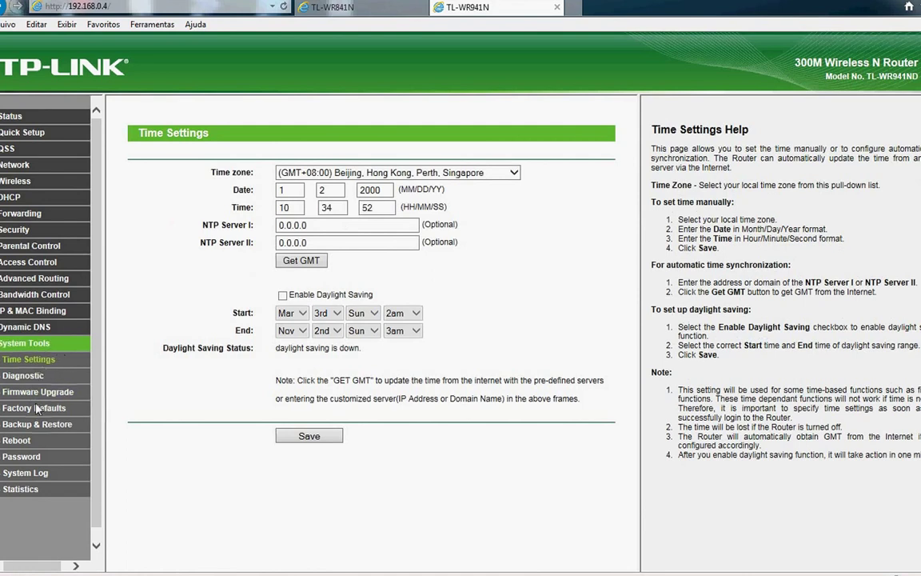
# Open the TL-WR941N Reboot page, then check the BESTWORK connection's status in Windows' network list
pyautogui.click(16, 441)
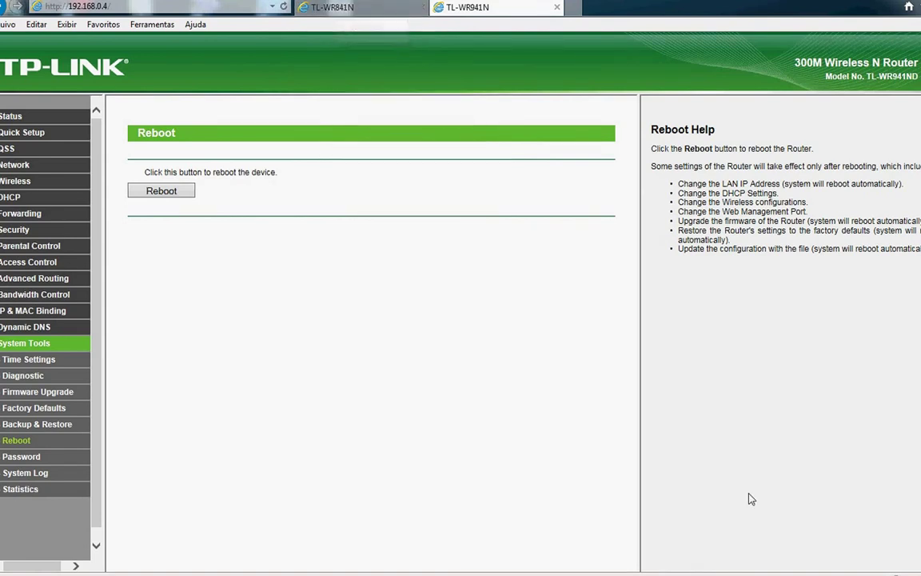
pyautogui.moveTo(679, 573)
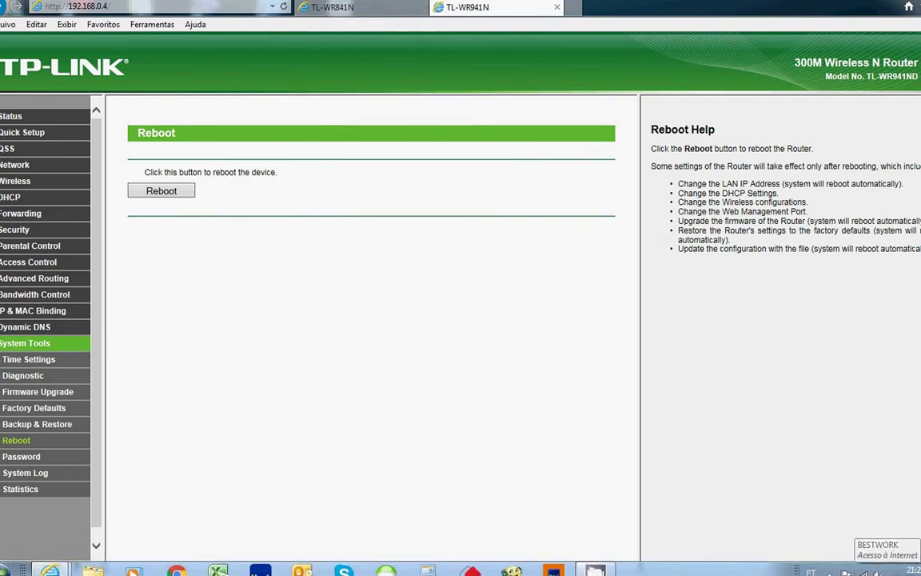
pyautogui.click(863, 572)
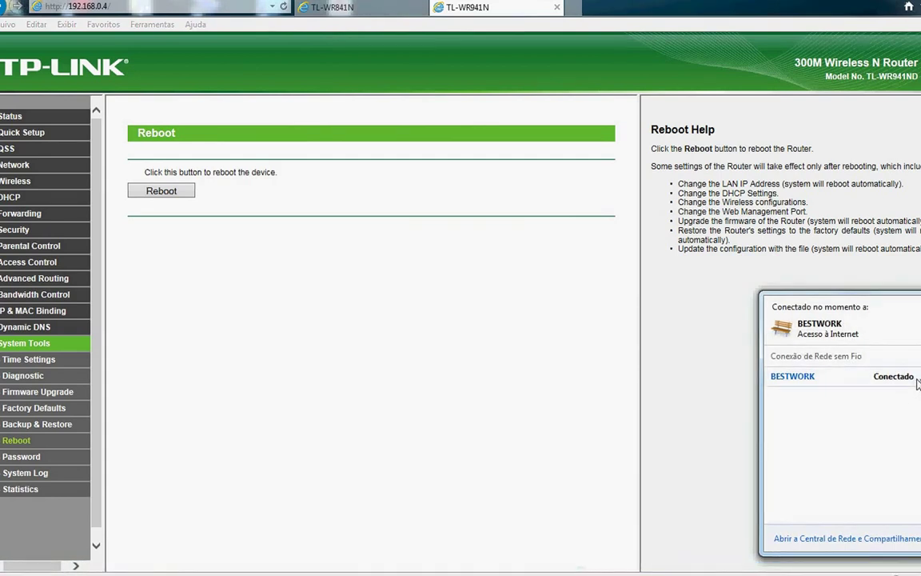
pyautogui.moveTo(917, 382)
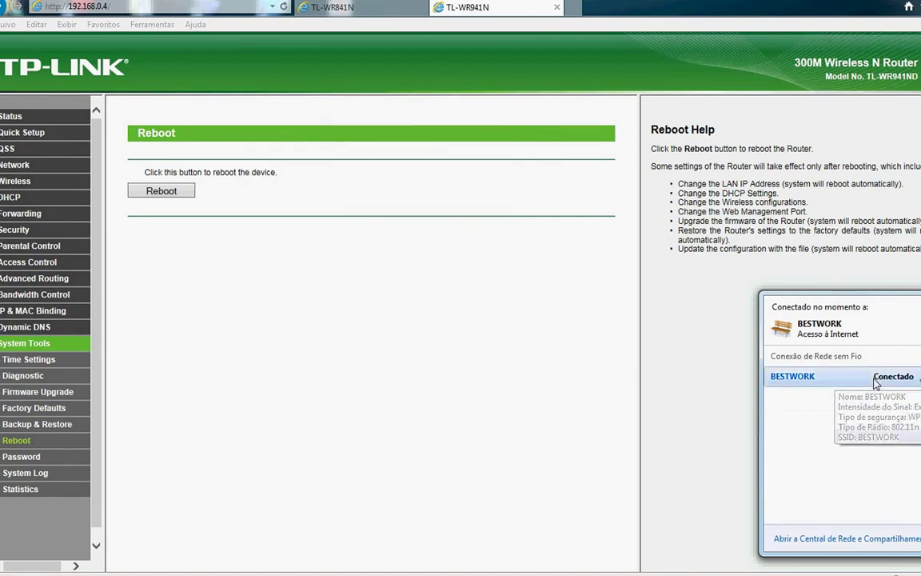
pyautogui.click(899, 381)
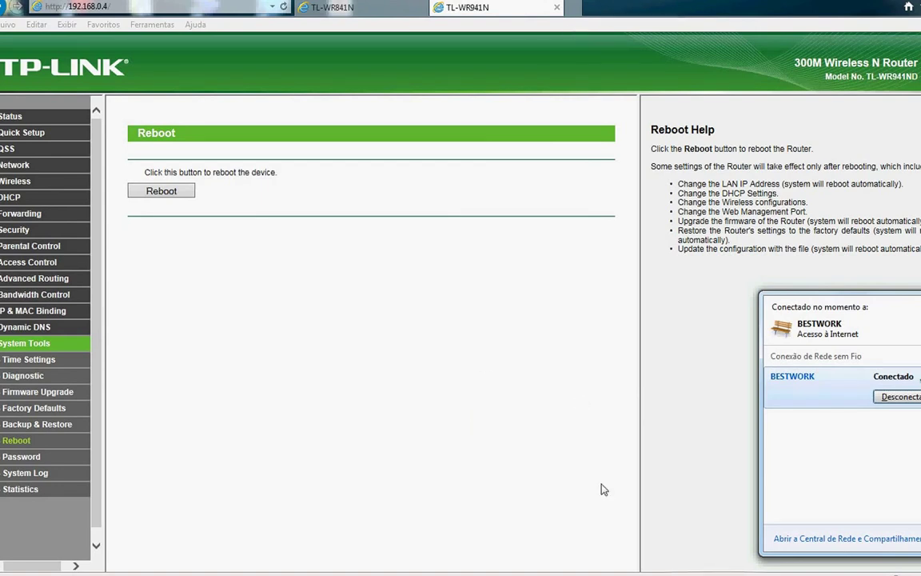
pyautogui.click(721, 525)
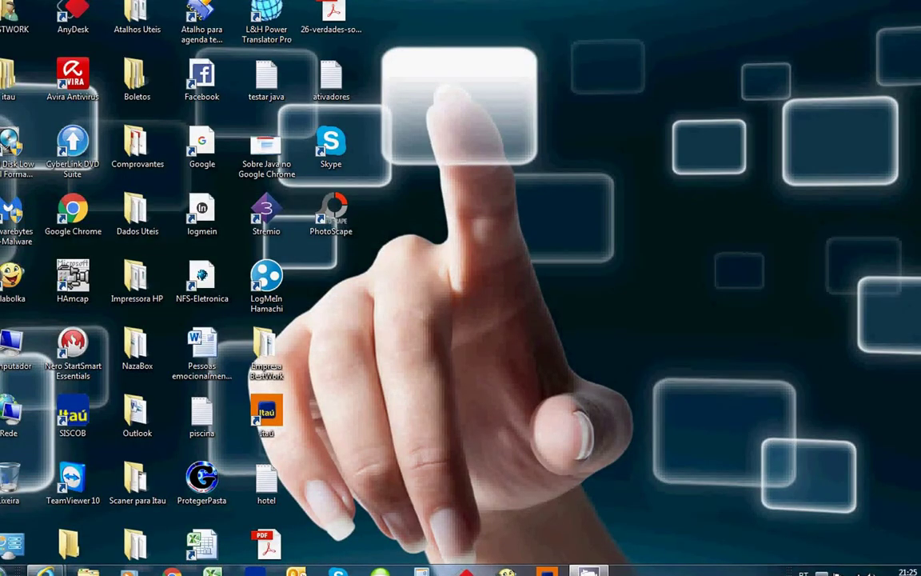
# Restore the CamStudio recorder window from the hidden notification-area icons
pyautogui.moveTo(588, 570)
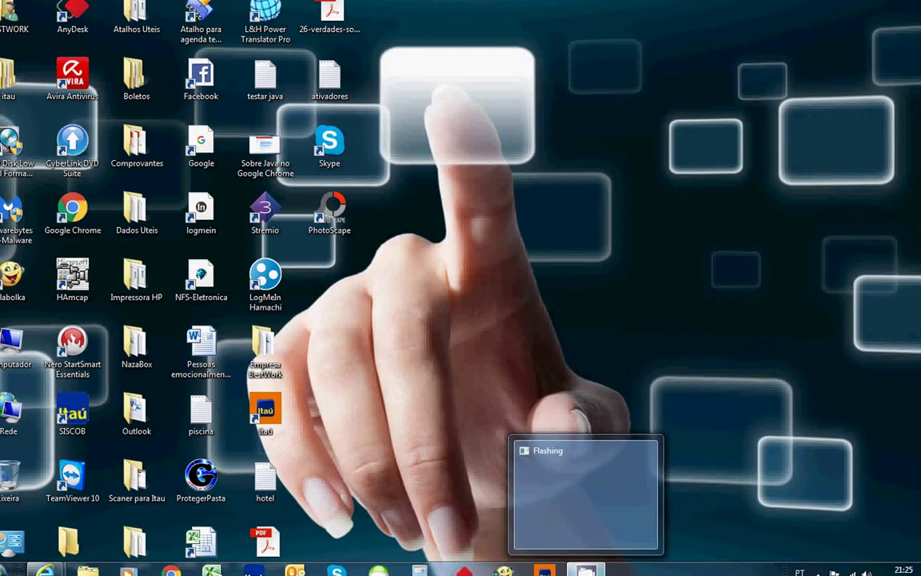
pyautogui.click(817, 572)
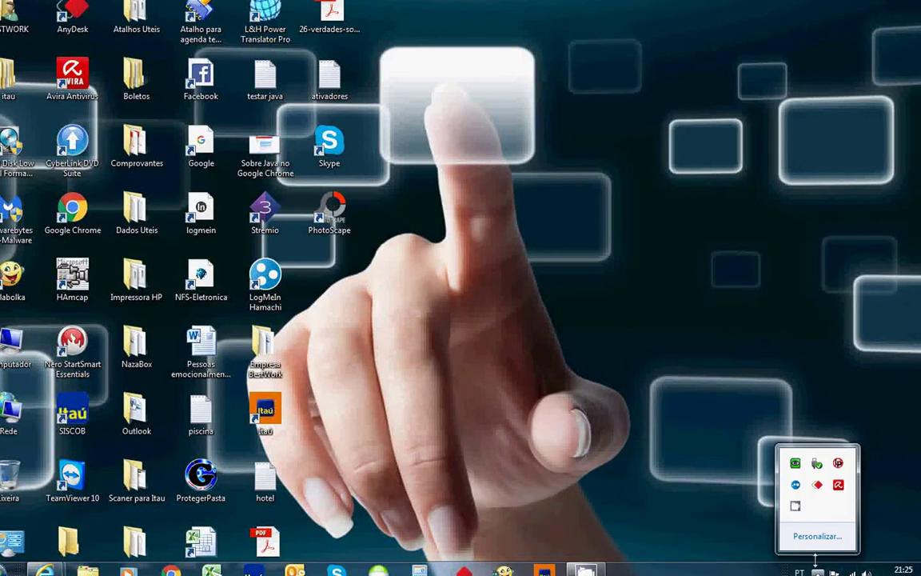
pyautogui.click(795, 506)
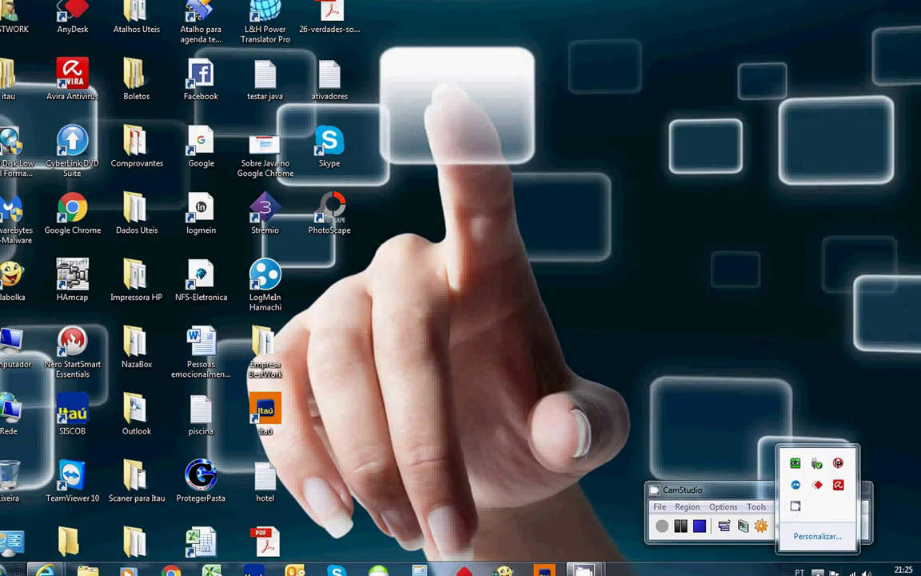
pyautogui.click(657, 386)
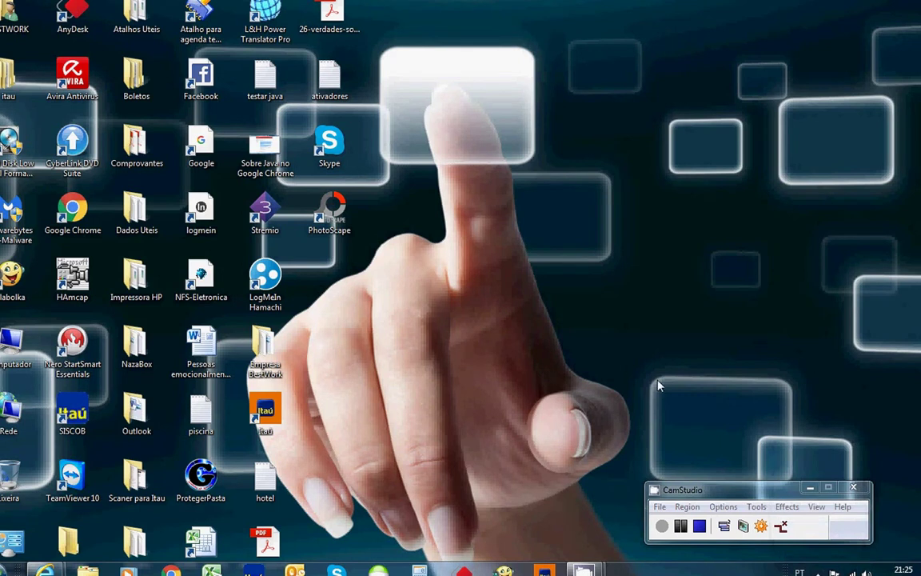